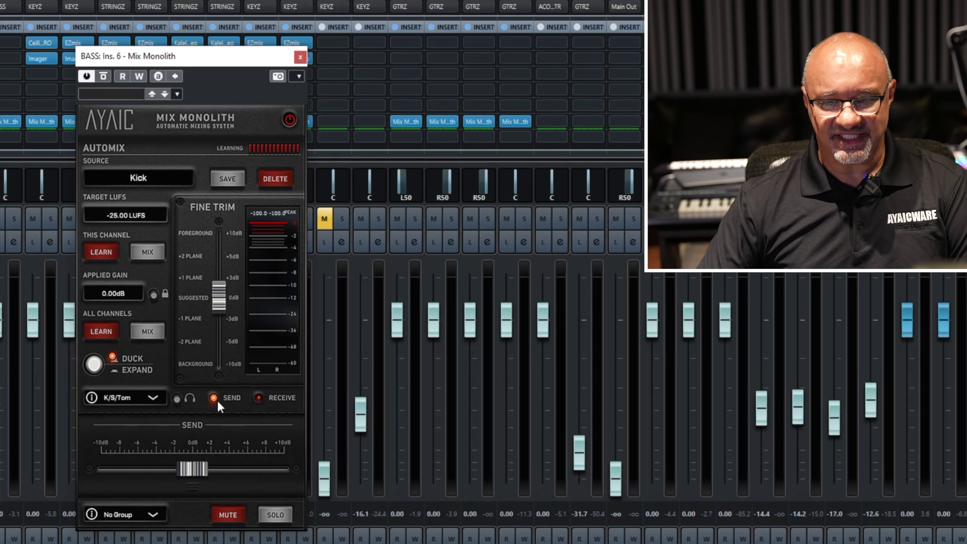
Assign the bass channel's Mix Monolith instance to the DRUMS group
left_click(151, 513)
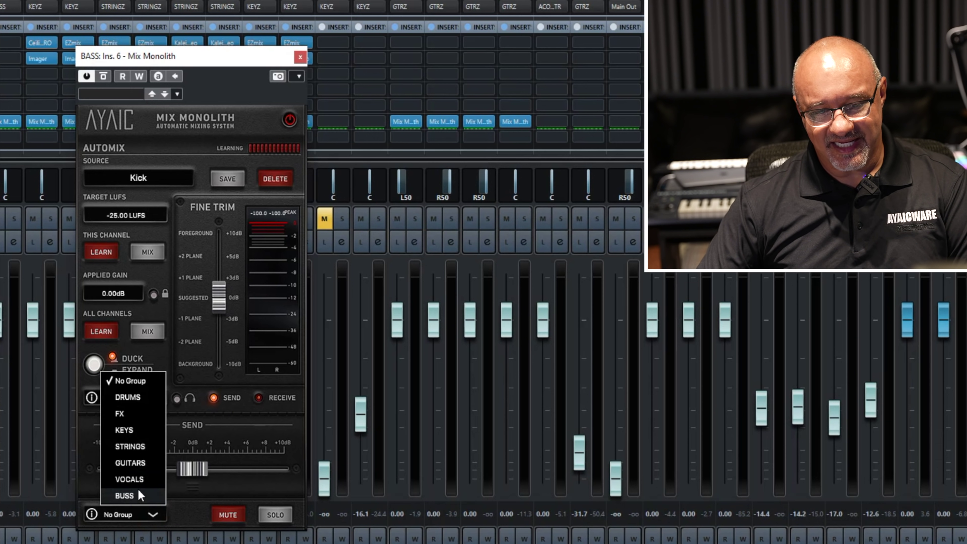
left_click(130, 397)
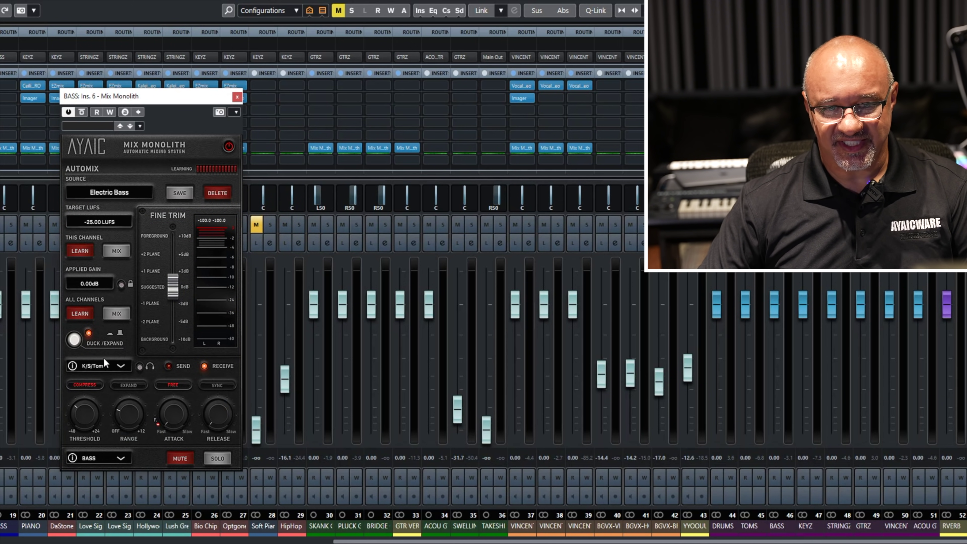
Close the bass plugin window and load Ayaic's Mix Monolith in insert 6 of the RMX - KICK channel
left_click(237, 96)
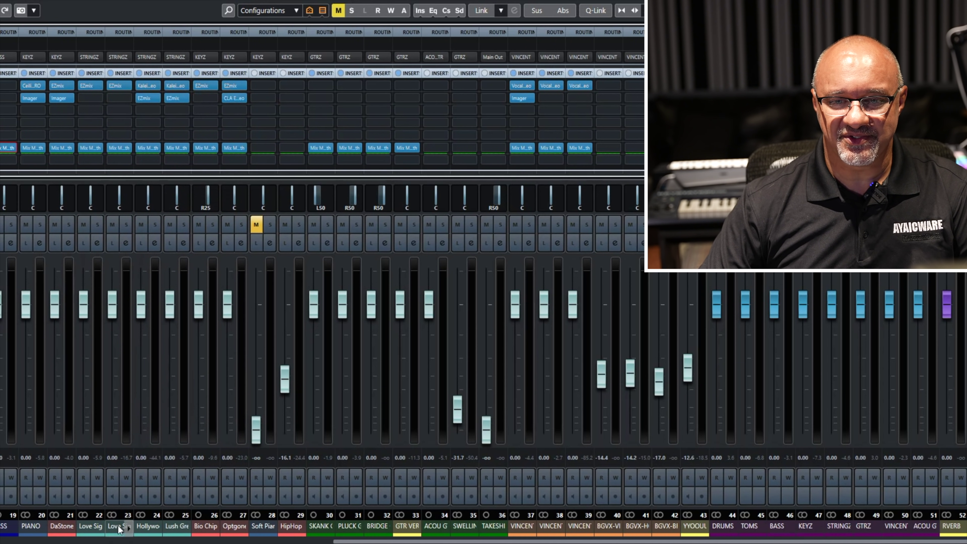
left_click(88, 541)
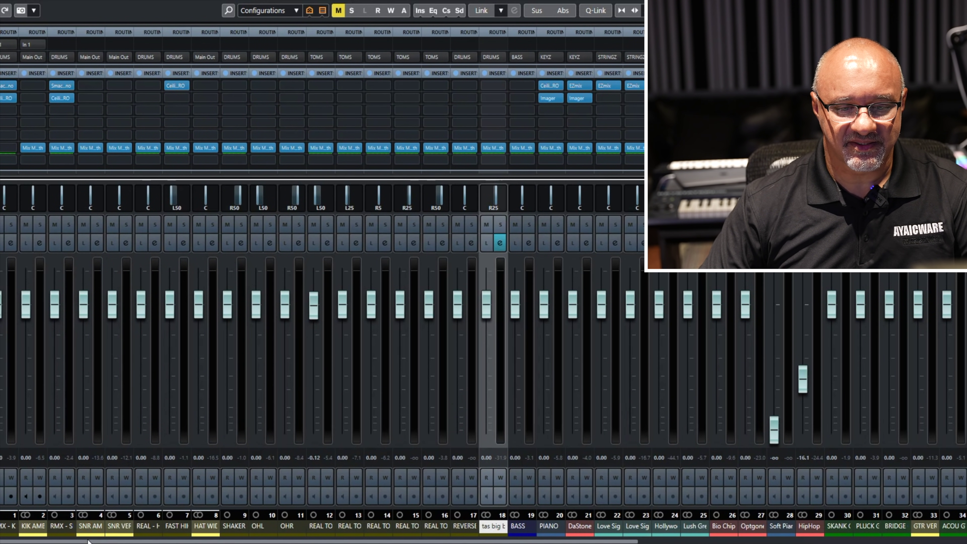
left_click(9, 148)
left_click(9, 116)
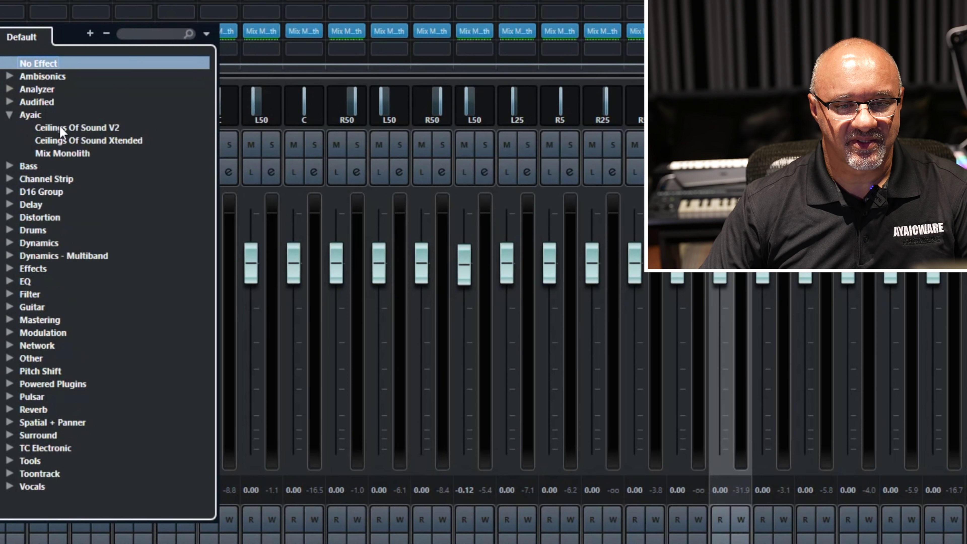
left_click(57, 153)
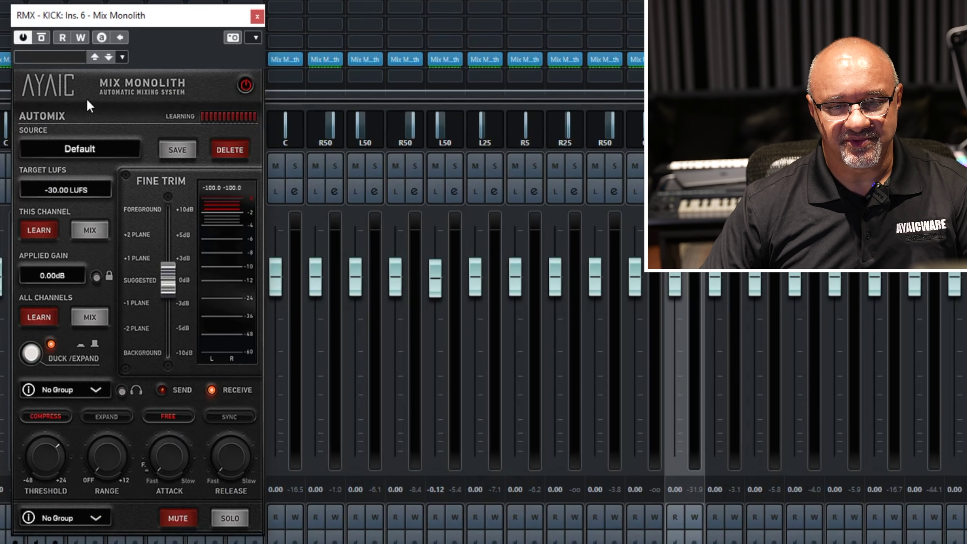
Load the Kick drum factory preset in the kick channel's Mix Monolith and assign the instance to the DRUMS group
left_click(81, 149)
mouse_move(85, 170)
mouse_move(209, 221)
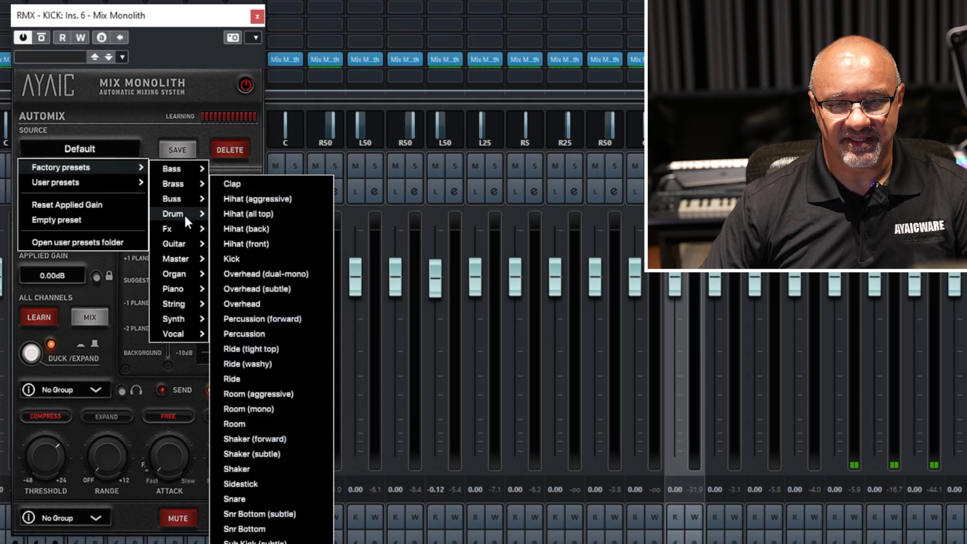
left_click(240, 258)
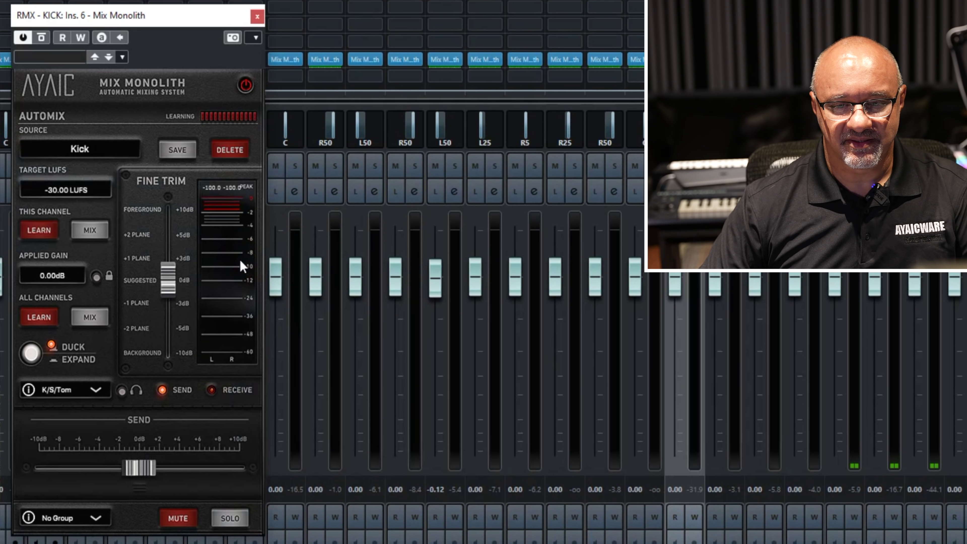
left_click(96, 518)
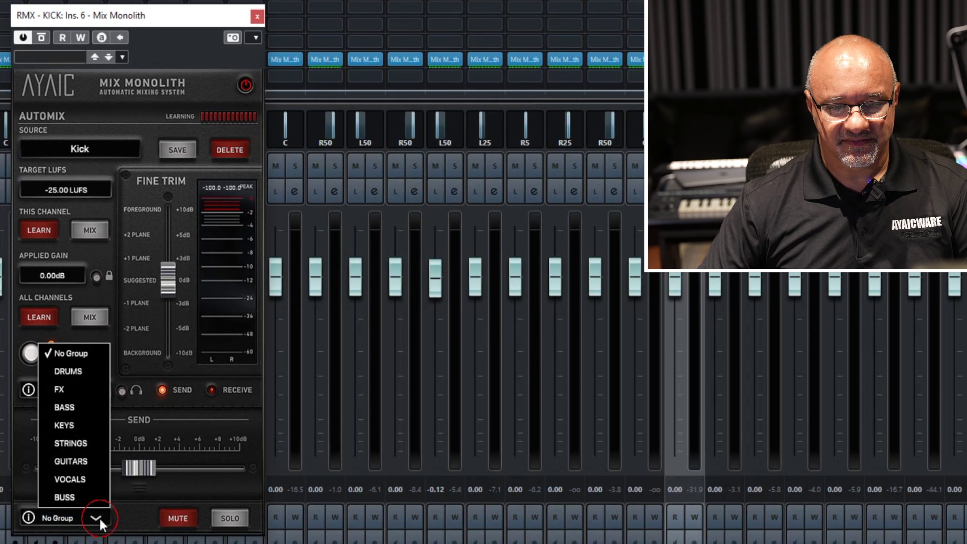
left_click(69, 371)
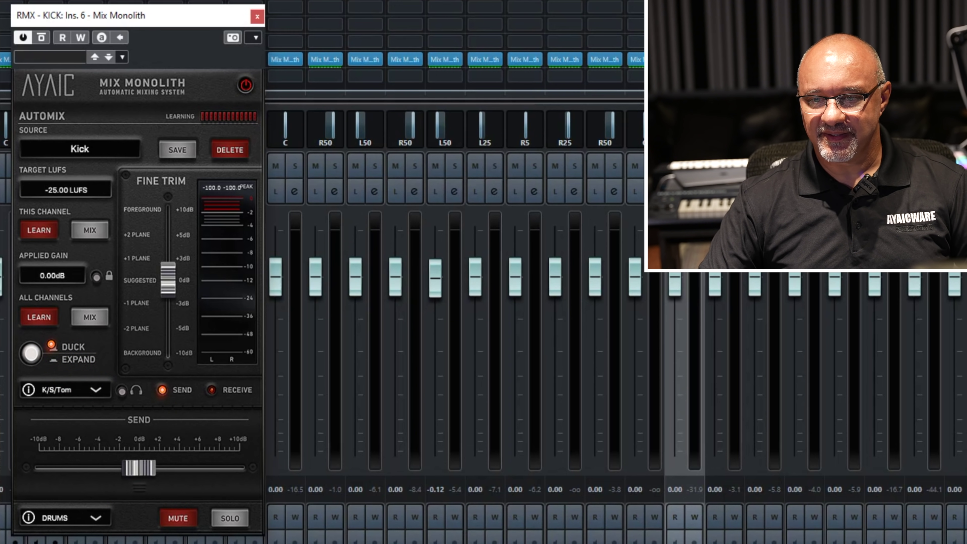
Place the bass channel's Mix Monolith beside the kick's and examine its K/S/Tom send and receive members, threshold and range
left_click(685, 59)
left_click_drag(278, 0, 465, 16)
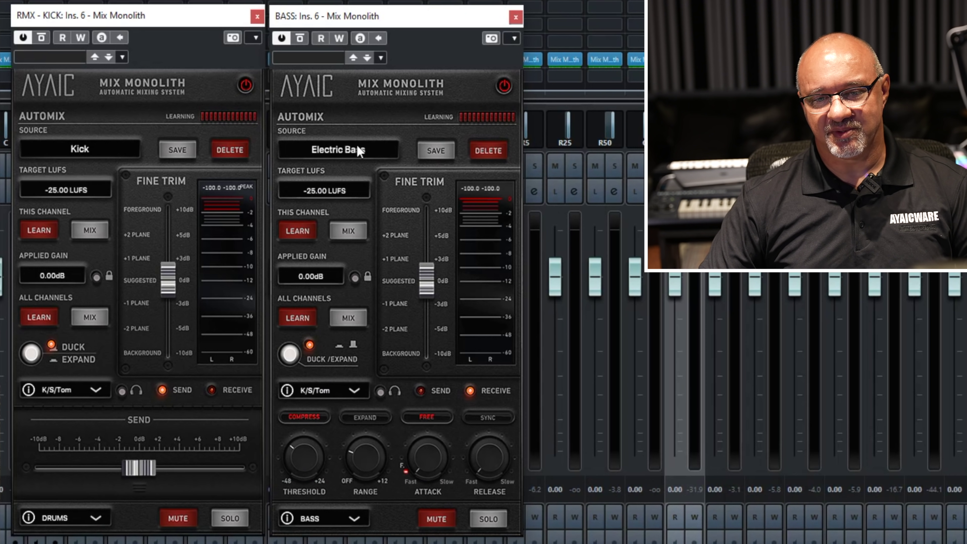
left_click(342, 396)
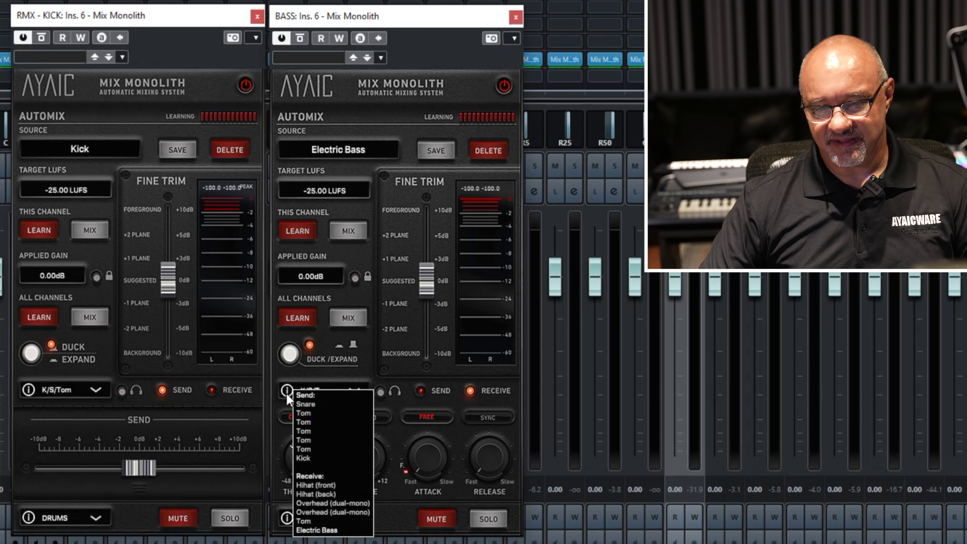
left_click(320, 392)
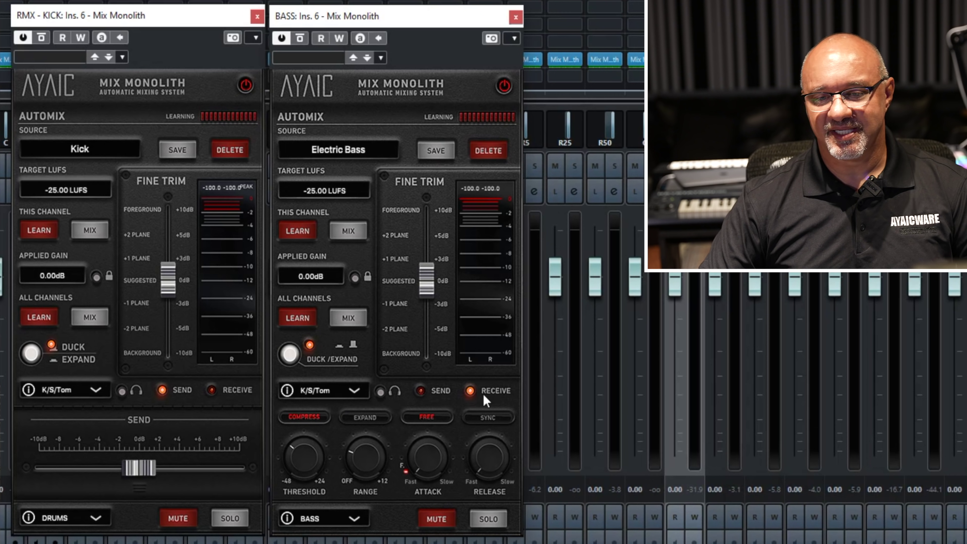
mouse_move(318, 466)
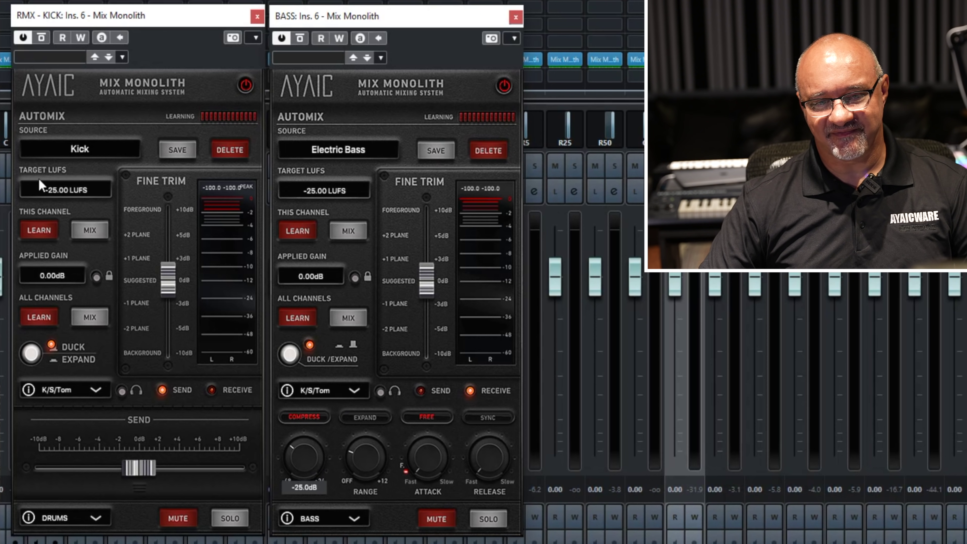
mouse_move(367, 469)
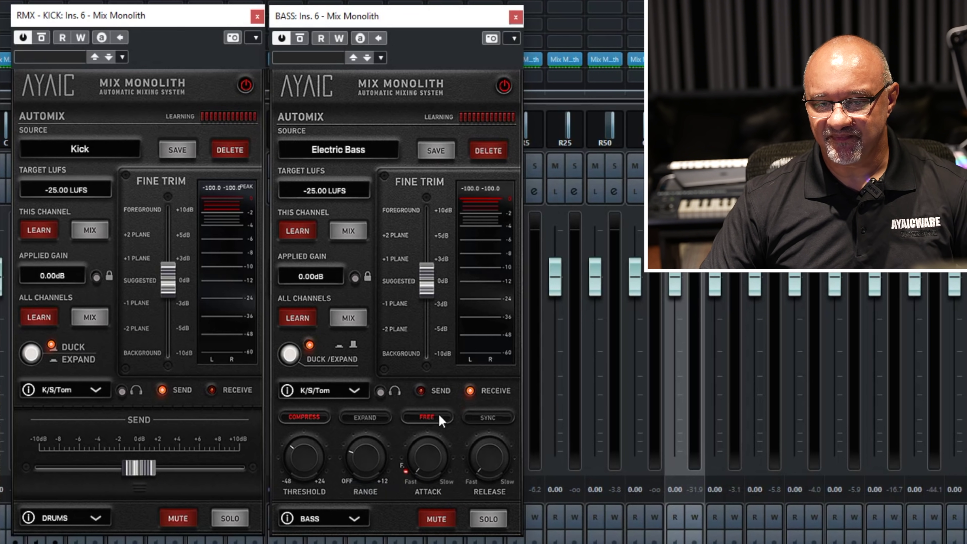
Try Sync timing with a 2 bar attack on the bass instance and return it to Free timing with the F attack switch on
left_click(486, 417)
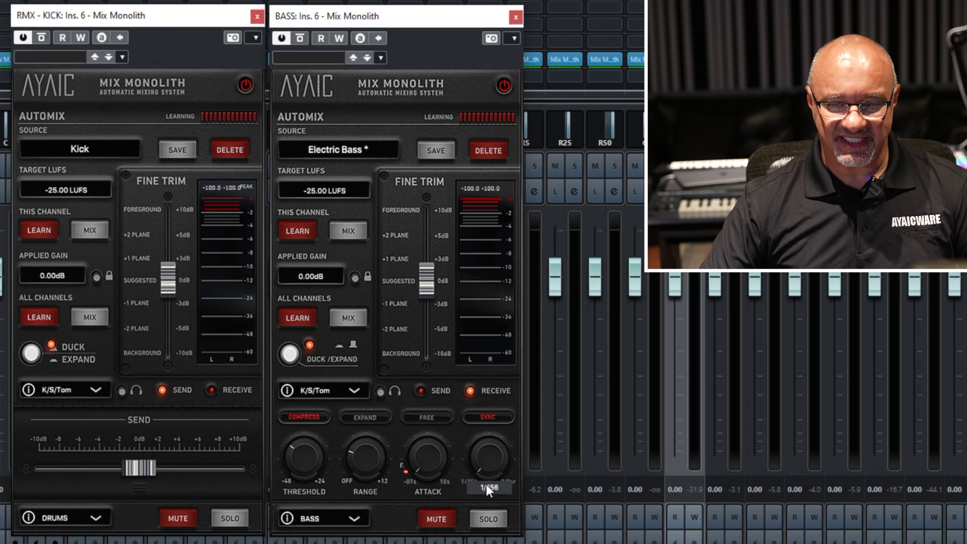
left_click(431, 416)
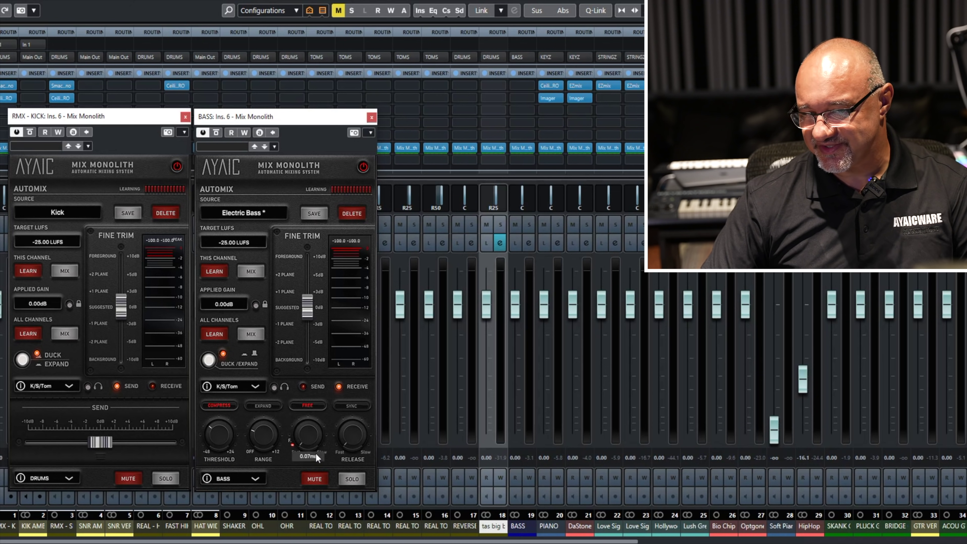
mouse_move(316, 442)
left_click(360, 406)
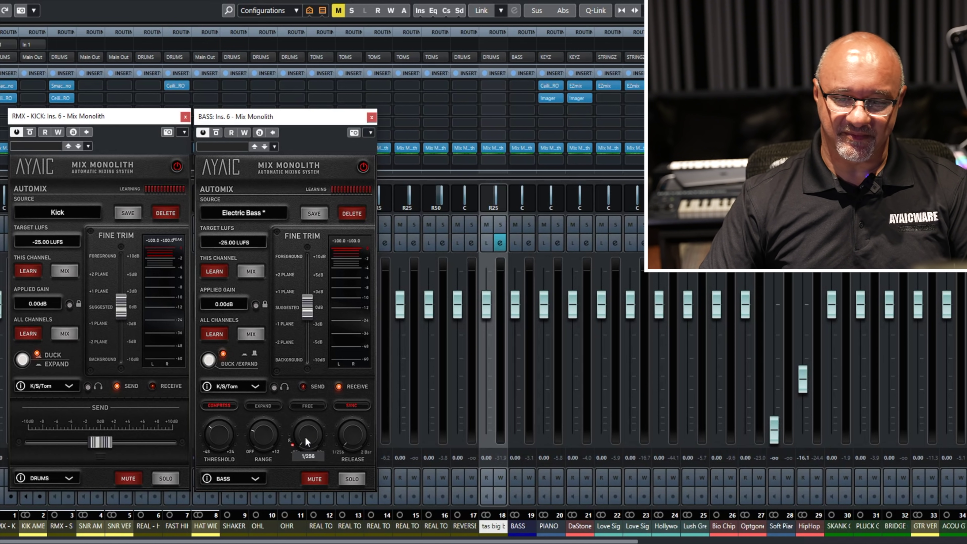
left_click_drag(306, 437, 323, 210)
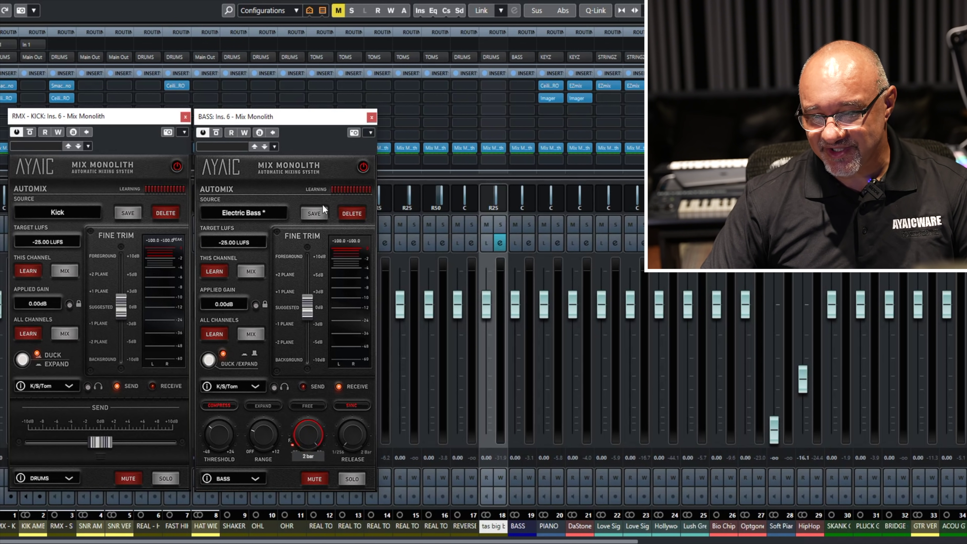
left_click(317, 407)
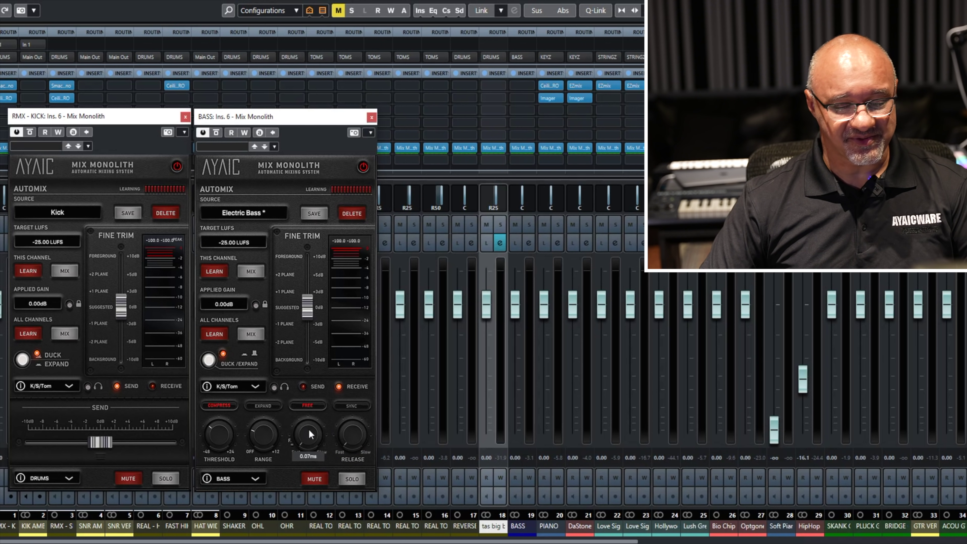
left_click(292, 445)
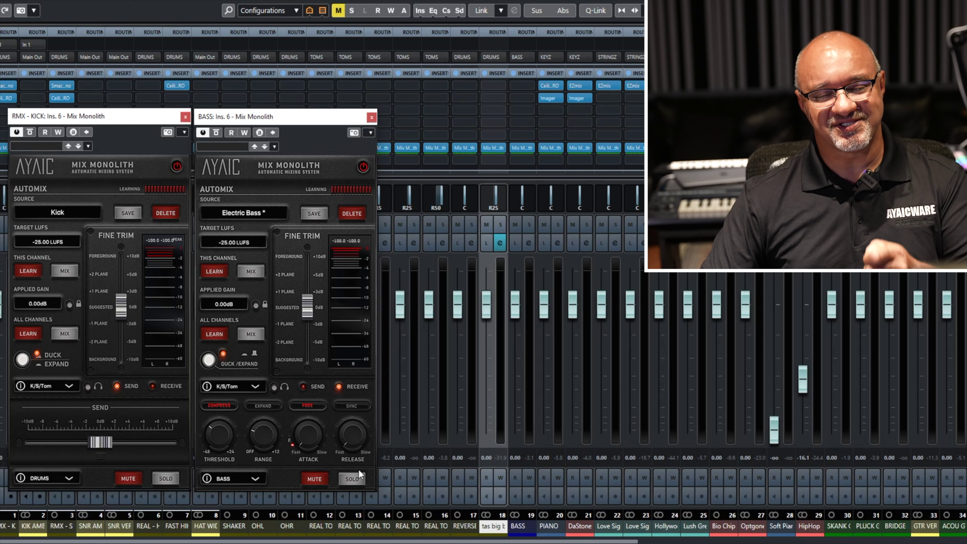
Close the bass and kick plugin windows and reset the HipHop channel's fader to 0.00
mouse_move(370, 436)
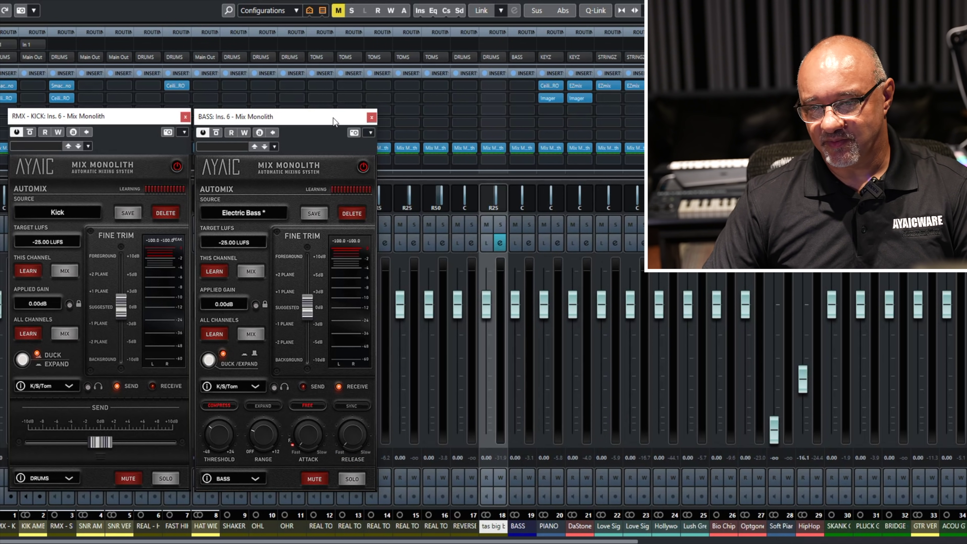
left_click(372, 117)
left_click(185, 117)
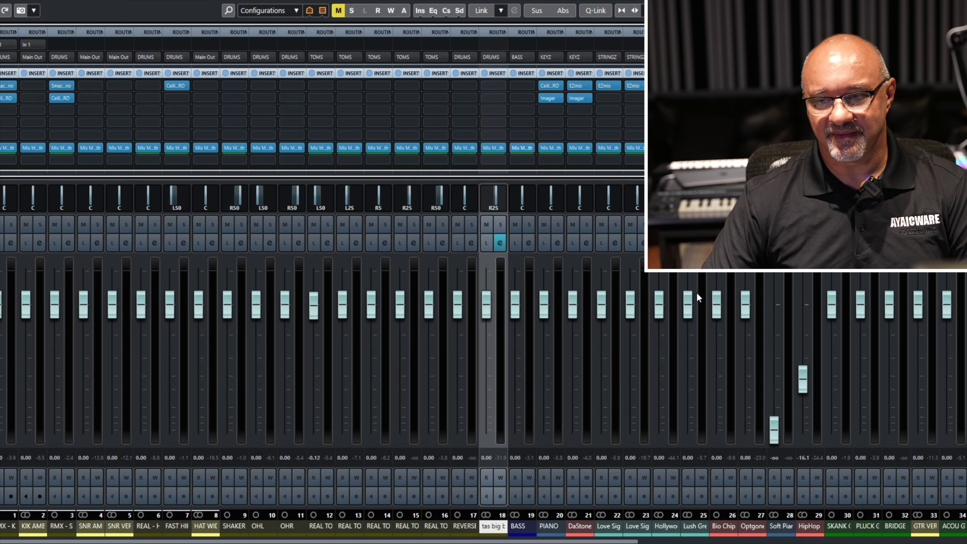
left_click(799, 314, "ctrl")
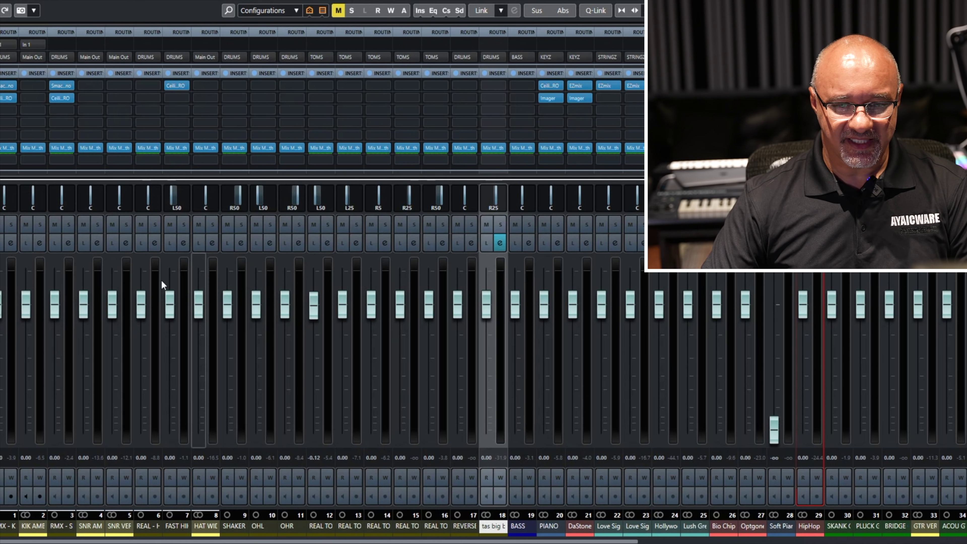
Reopen the kick channel's Mix Monolith and start learning on all channels with the song playing
left_click(8, 147)
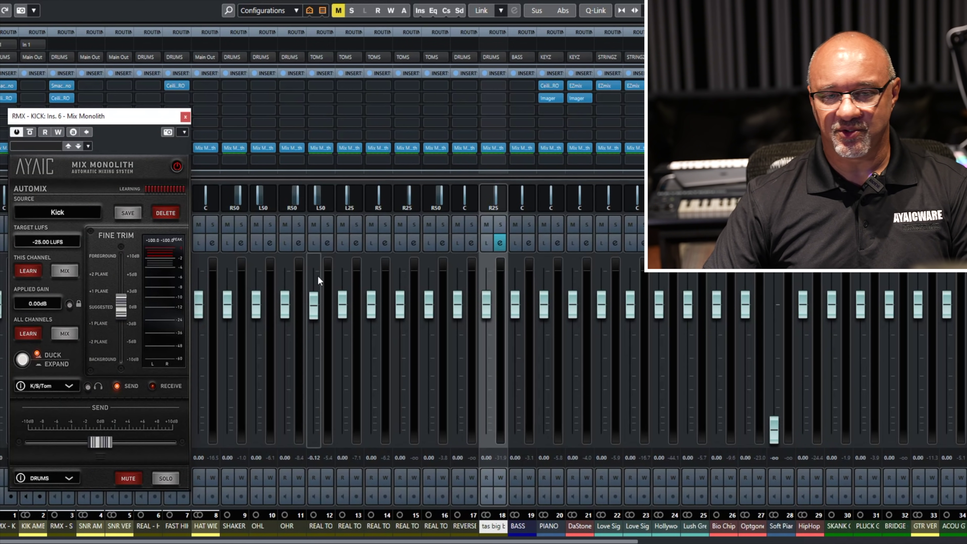
left_click_drag(57, 115, 132, 113)
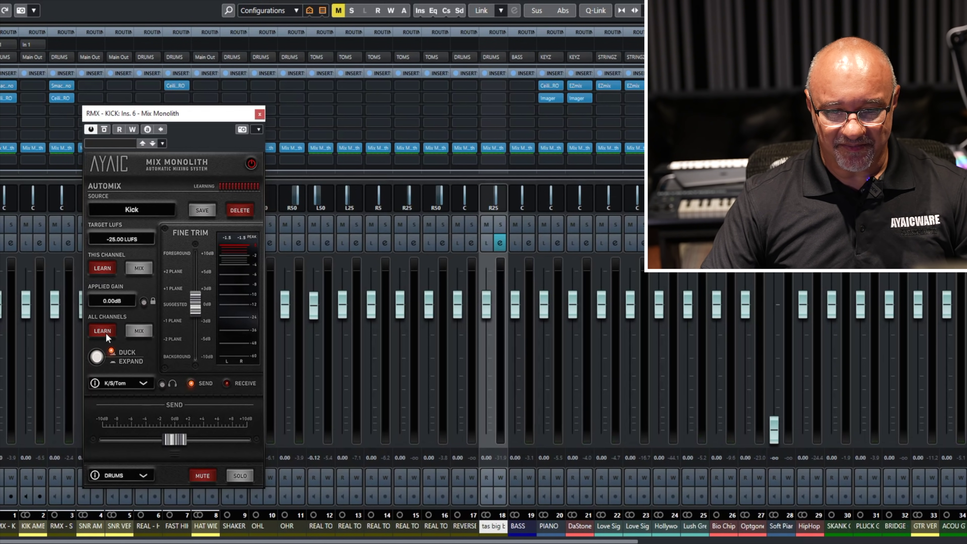
key("space")
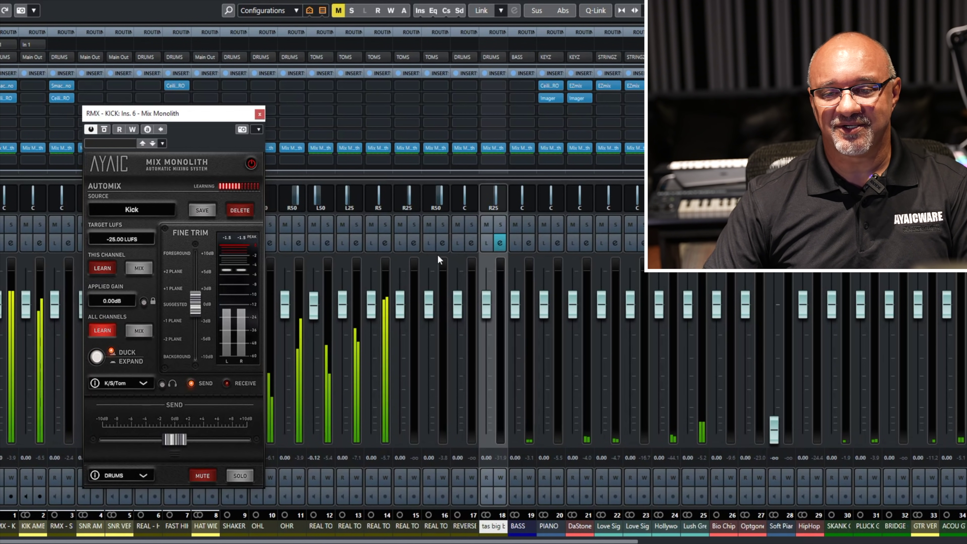
Check the learning state in the REAL TOM-16 channel's Mix Monolith and close its window
left_click(436, 147)
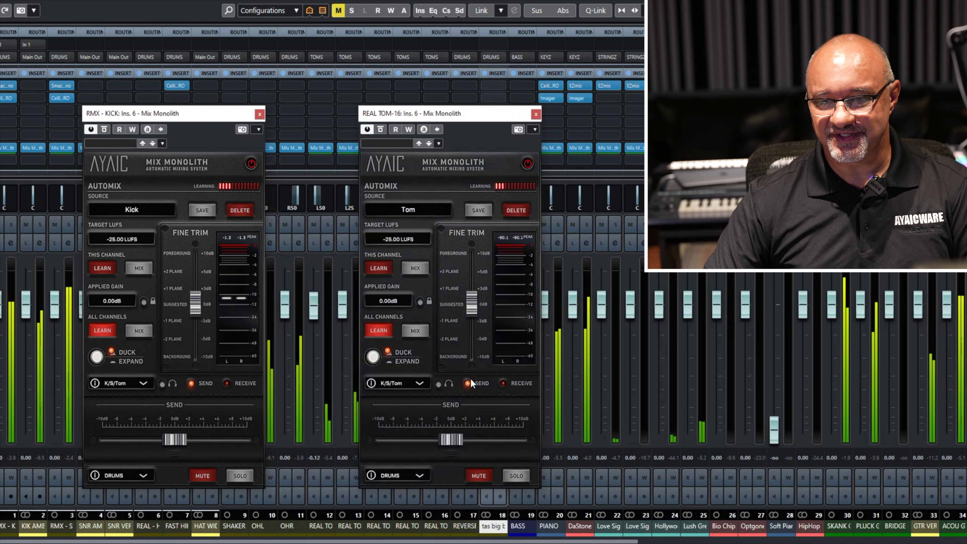
left_click(536, 114)
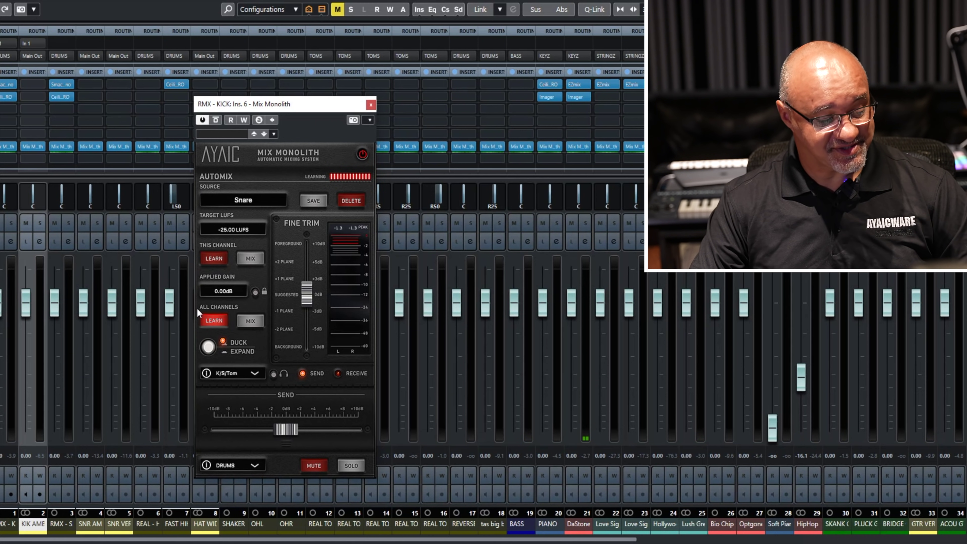
Apply the learned automatic mix to all channels and close the RMX - KICK plugin window
left_click(254, 321)
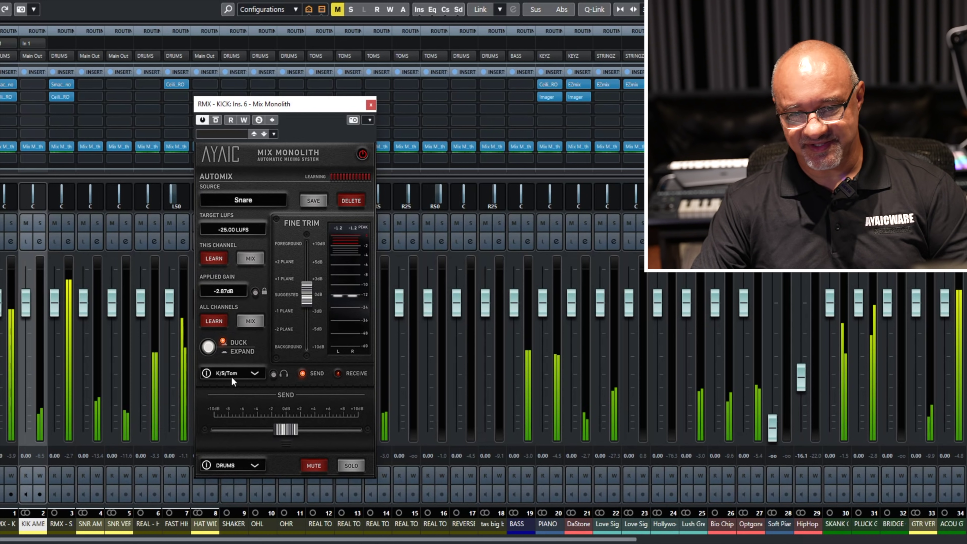
left_click(370, 104)
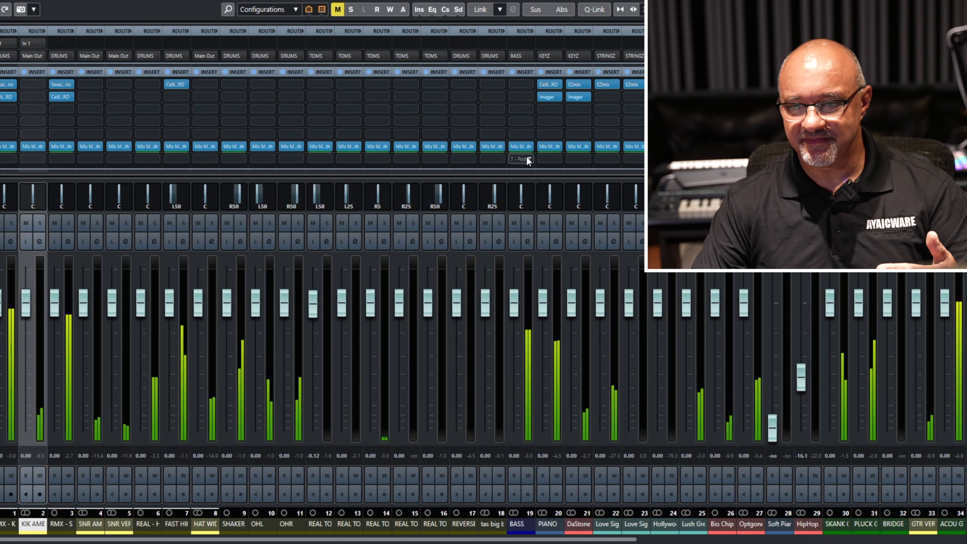
Examine the applied gain, threshold and range in the bass channel's Mix Monolith and close its window
left_click(522, 147)
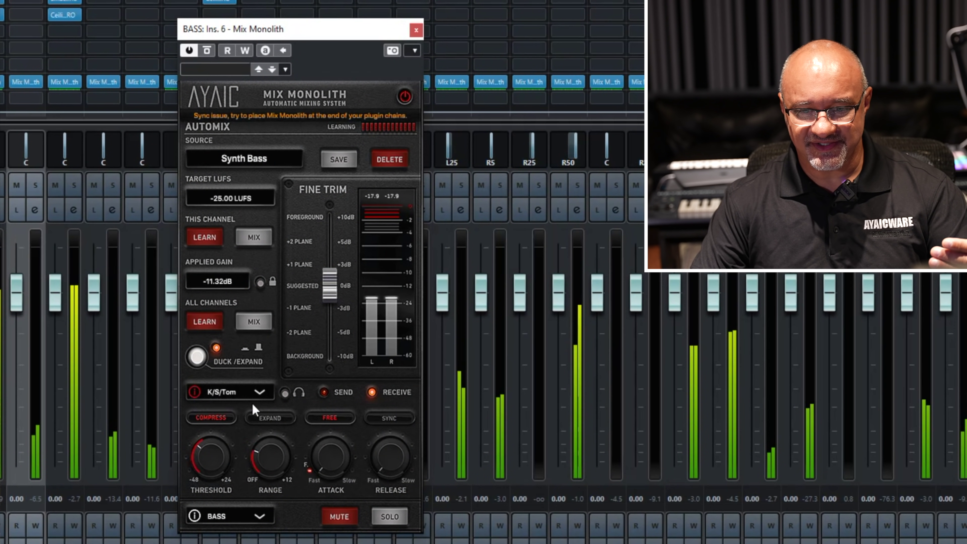
mouse_move(263, 457)
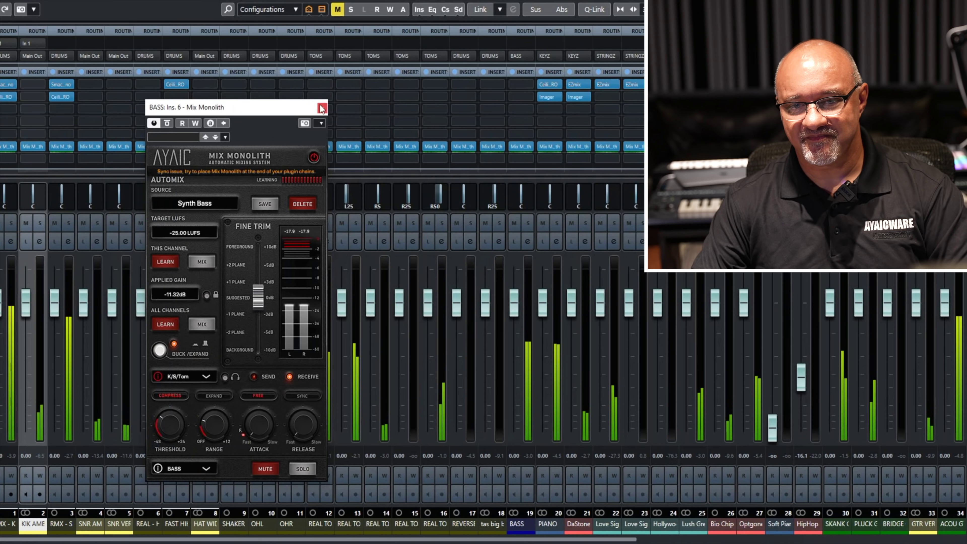
left_click(416, 29)
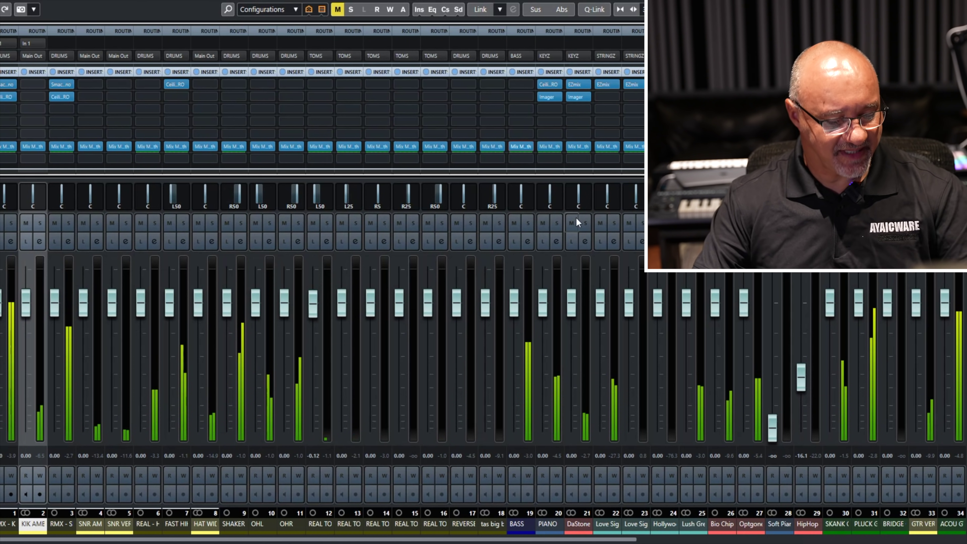
Open the REAL TOM-8 channel's Mix Monolith and try its Fine Trim at -2 Plane and +2 Plane, returning it to Suggested
left_click(320, 146)
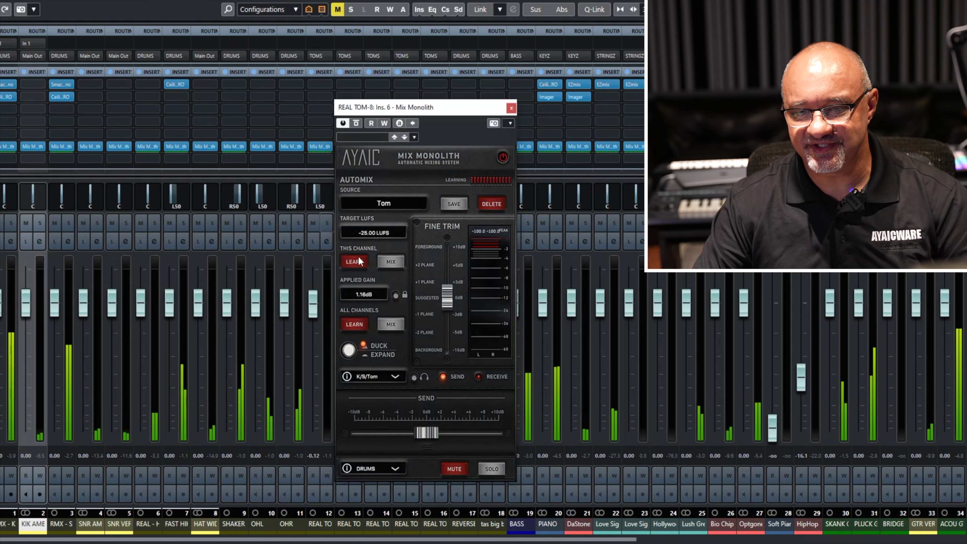
left_click(426, 331)
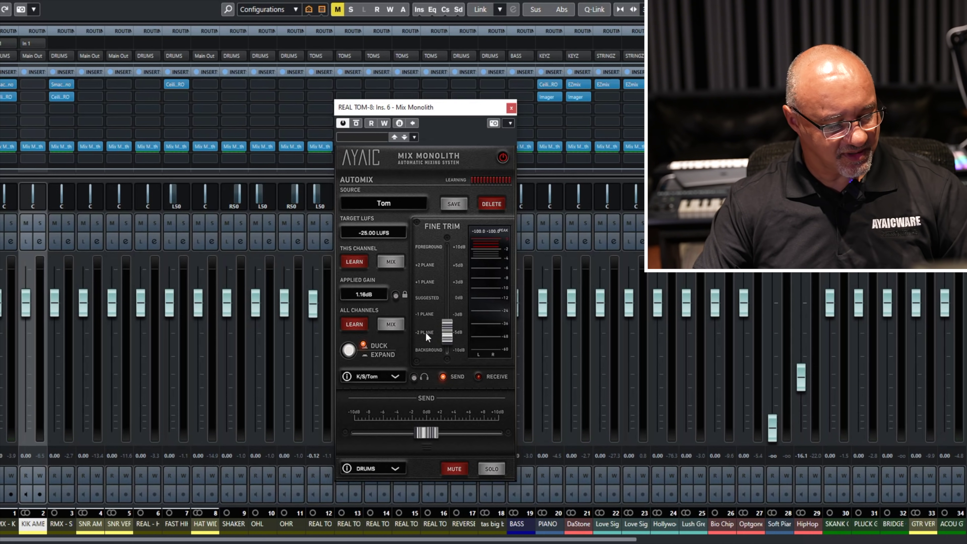
key("space")
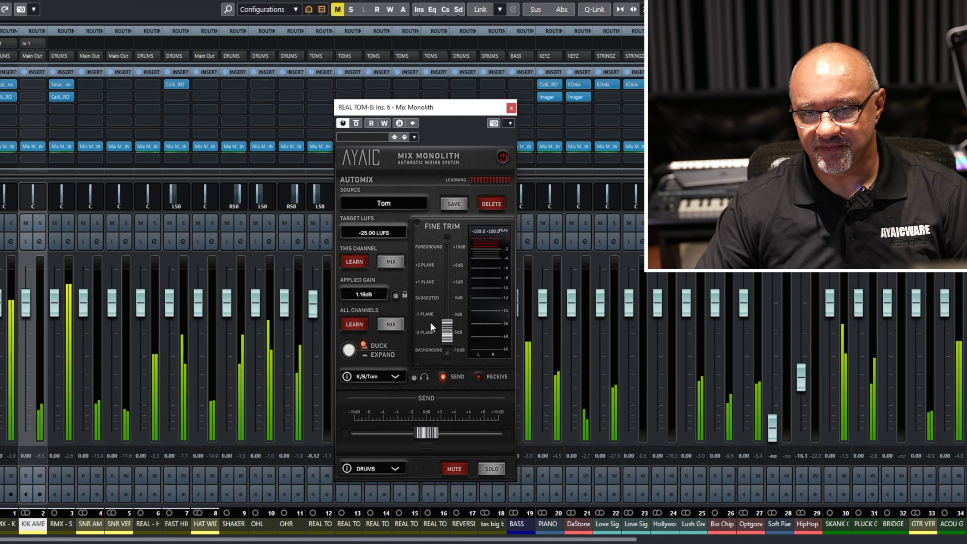
left_click(428, 300)
left_click(428, 265)
left_click(430, 297)
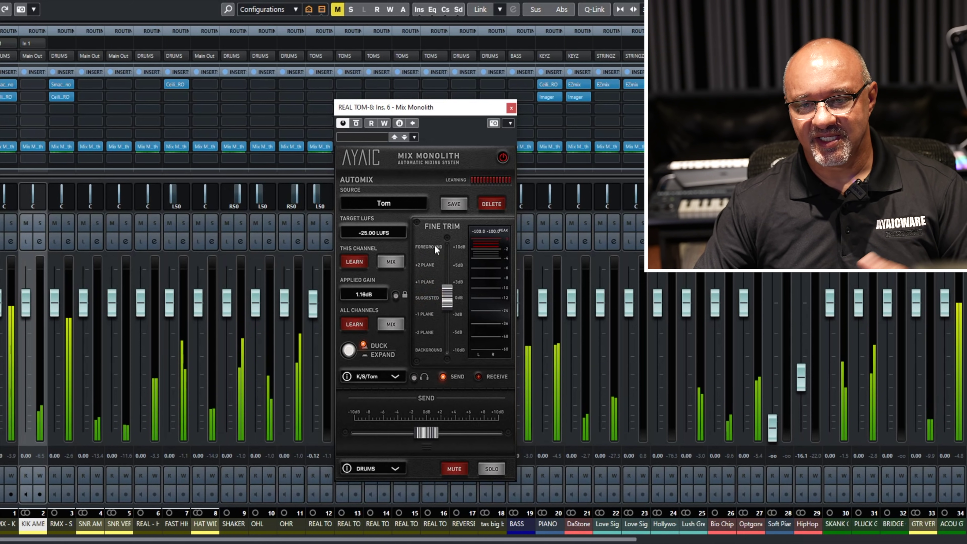
left_click(422, 265)
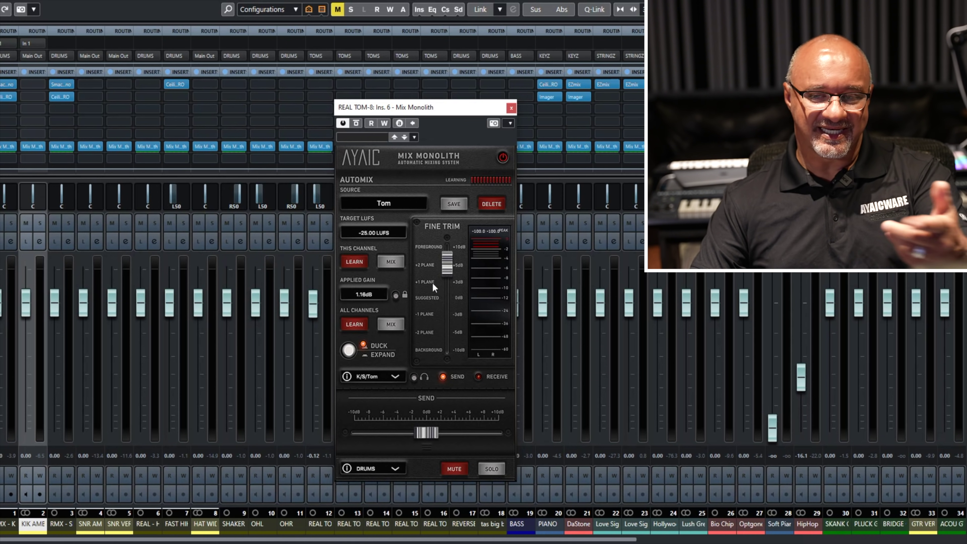
left_click(429, 296)
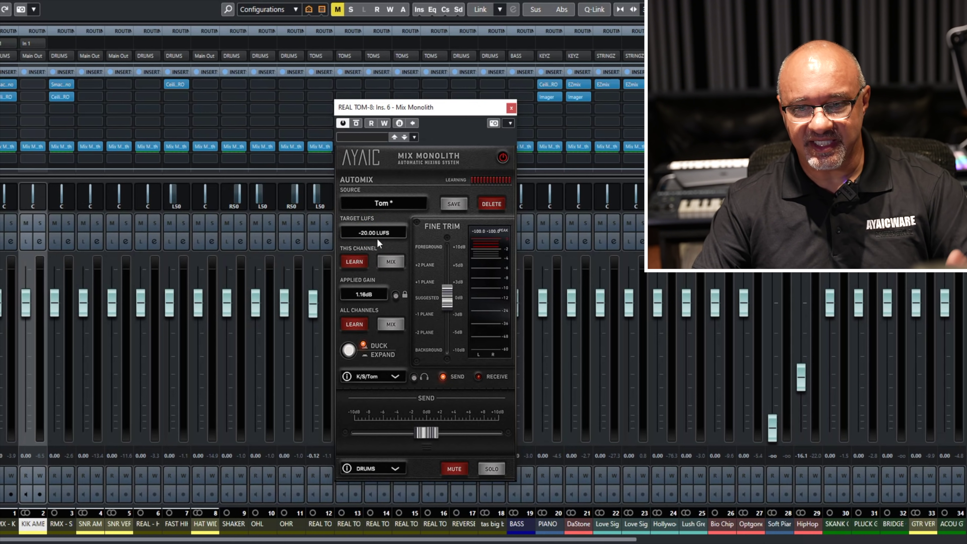
Set the tom's Target LUFS to -20 and apply the mix to this channel only, and reopen the target value for editing
left_click(393, 262)
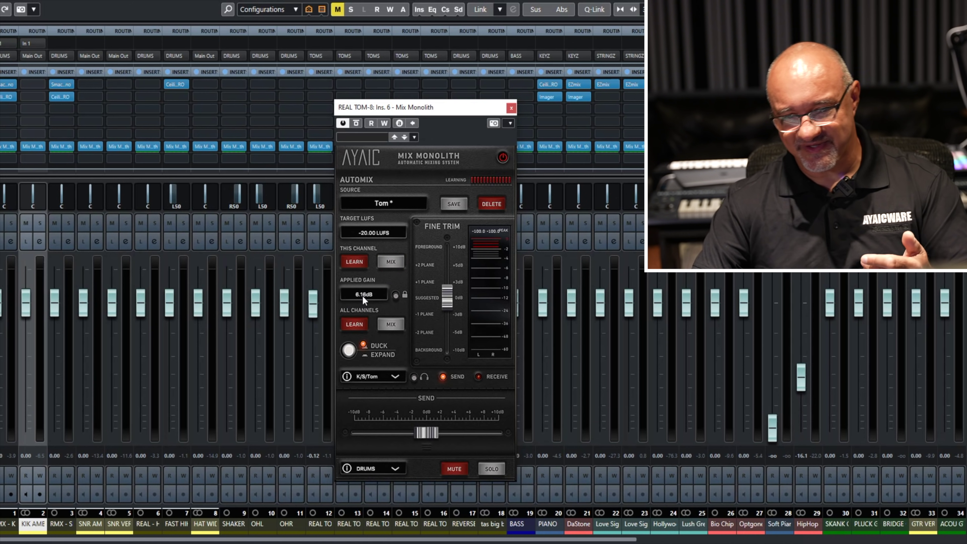
double_click(379, 232)
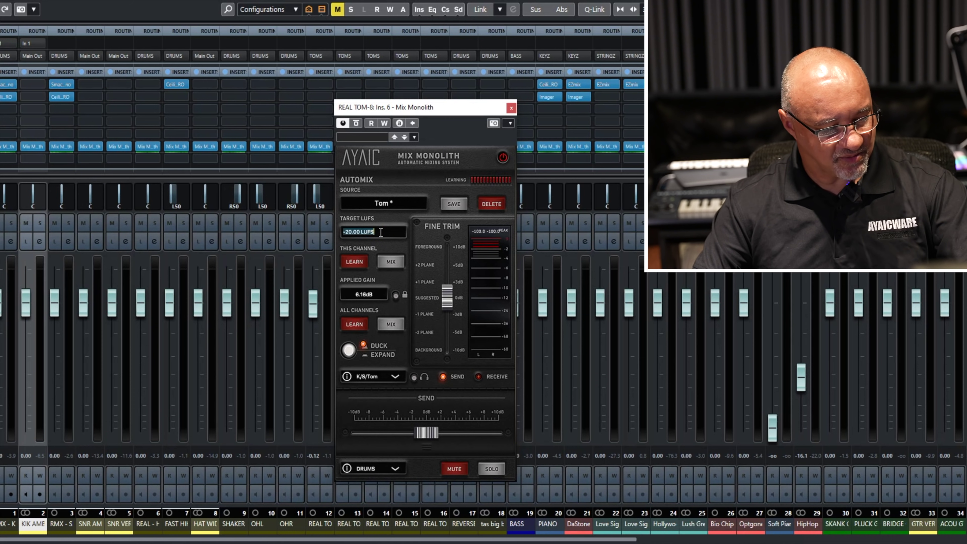